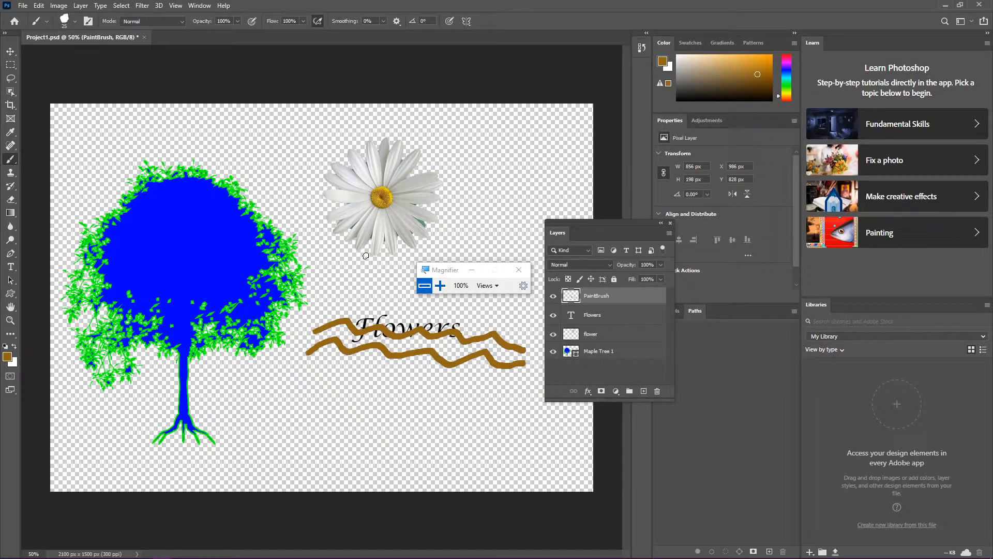
Step: Activate the Move tool, magnify the screen to 200%, and reposition the floating Layers panel closer to the artwork
{"action": "left_click", "coordinate": [10, 51]}
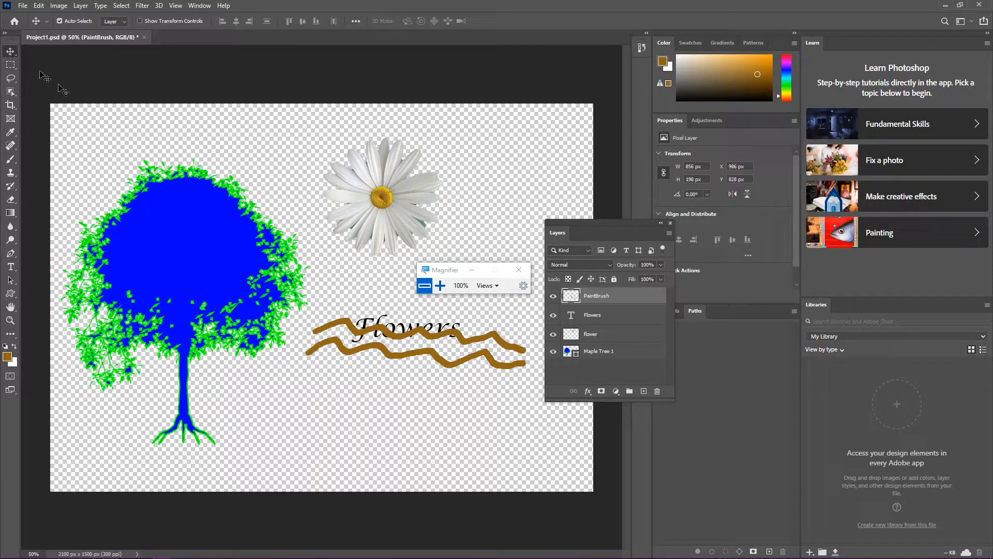
{"action": "left_click", "coordinate": [438, 289]}
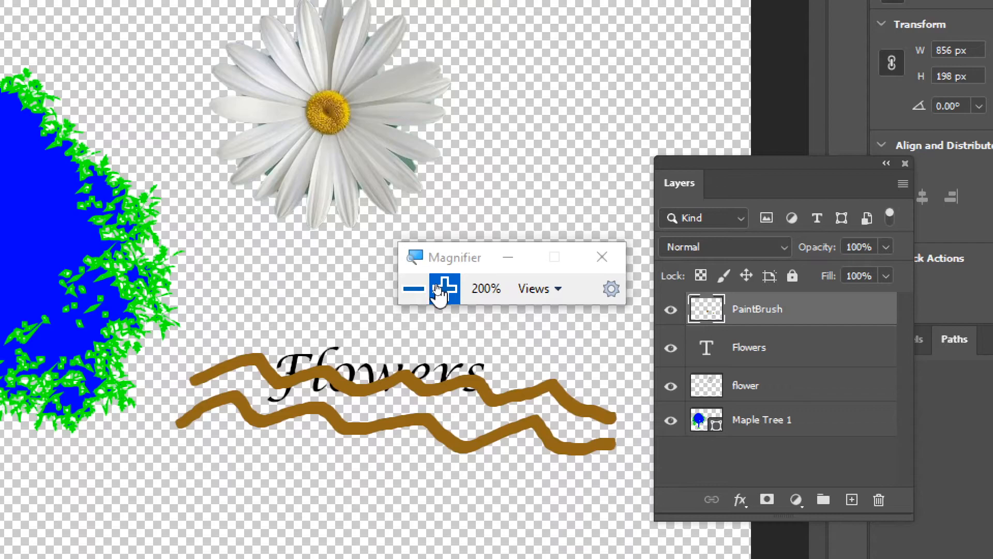
{"action": "left_click_drag", "start_coordinate": [676, 186], "coordinate": [646, 201]}
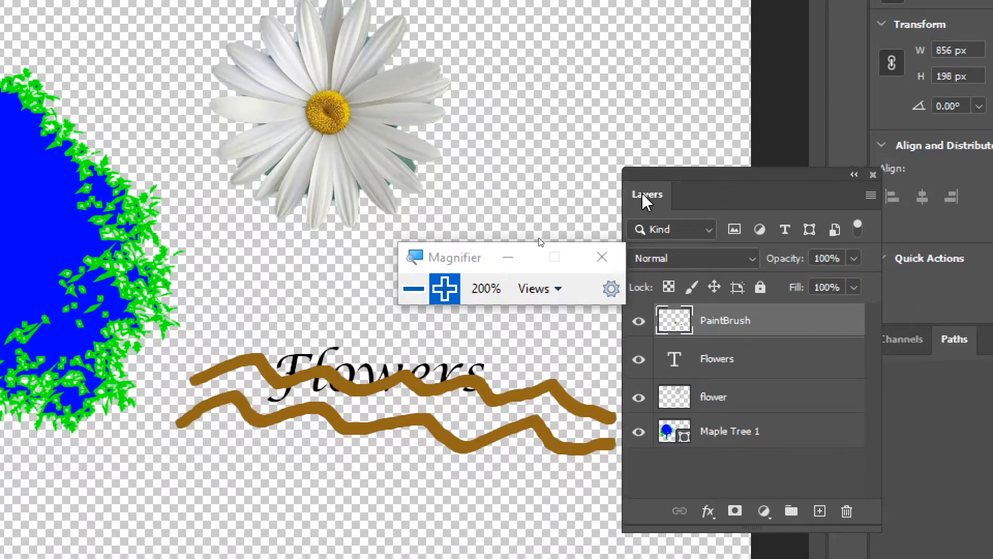
{"action": "left_click_drag", "start_coordinate": [446, 256], "coordinate": [576, 80]}
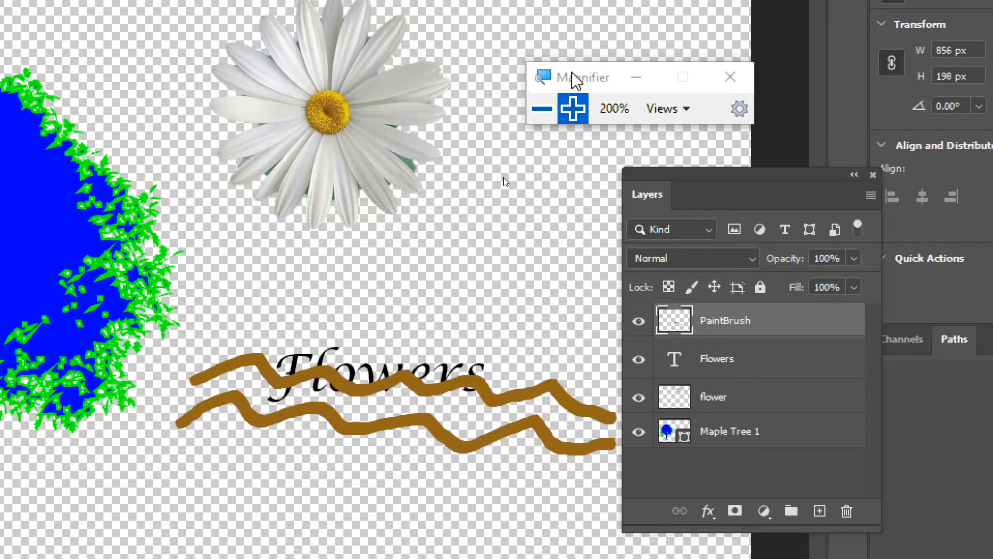
{"action": "left_click_drag", "start_coordinate": [650, 197], "coordinate": [488, 178]}
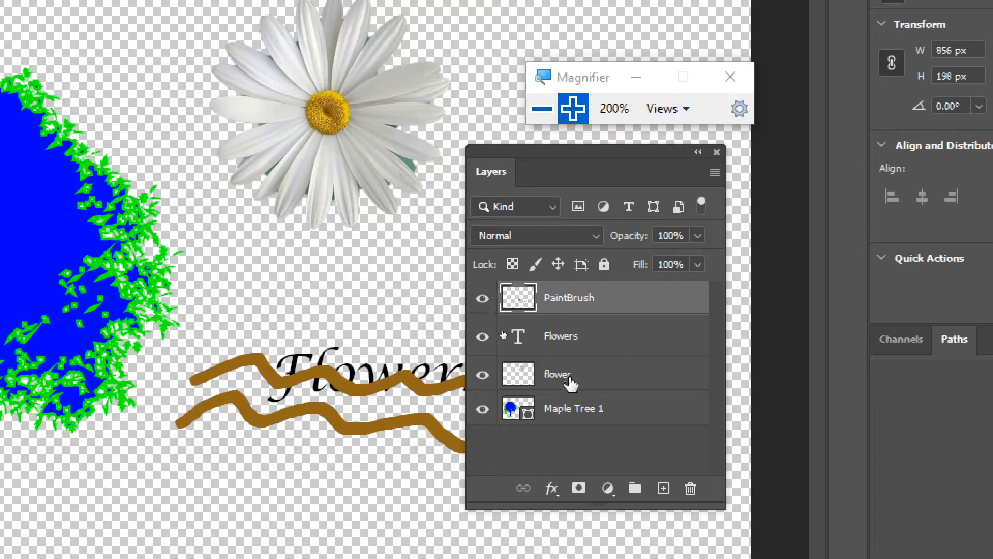
Step: Lock all attributes of the Maple Tree 1 layer and try to move the tree on the canvas
{"action": "left_click", "coordinate": [562, 423]}
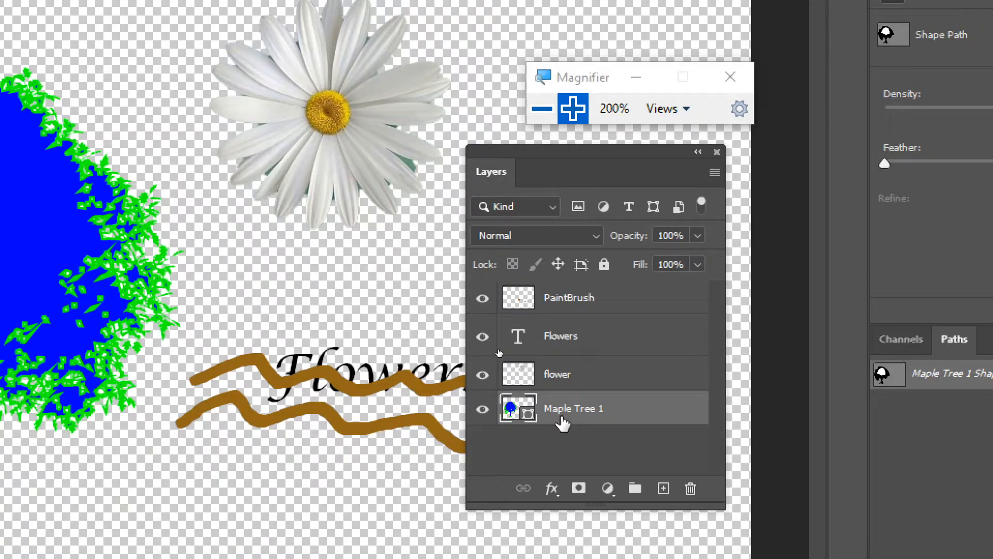
{"action": "left_click", "coordinate": [604, 264]}
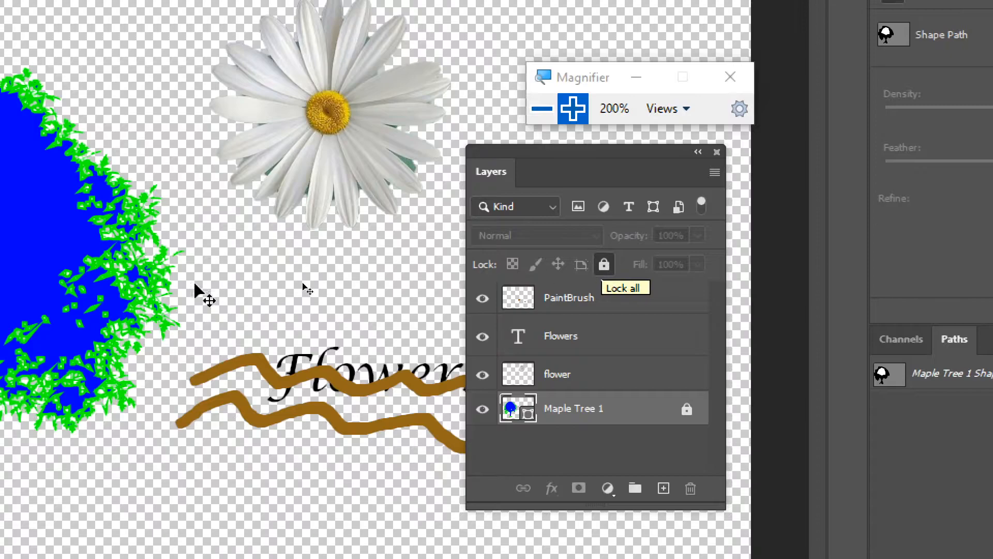
{"action": "left_click_drag", "start_coordinate": [140, 280], "coordinate": [161, 280]}
{"action": "left_click_drag", "start_coordinate": [58, 262], "coordinate": [174, 317]}
{"action": "left_click_drag", "start_coordinate": [73, 288], "coordinate": [160, 326]}
{"action": "left_click_drag", "start_coordinate": [136, 204], "coordinate": [216, 260]}
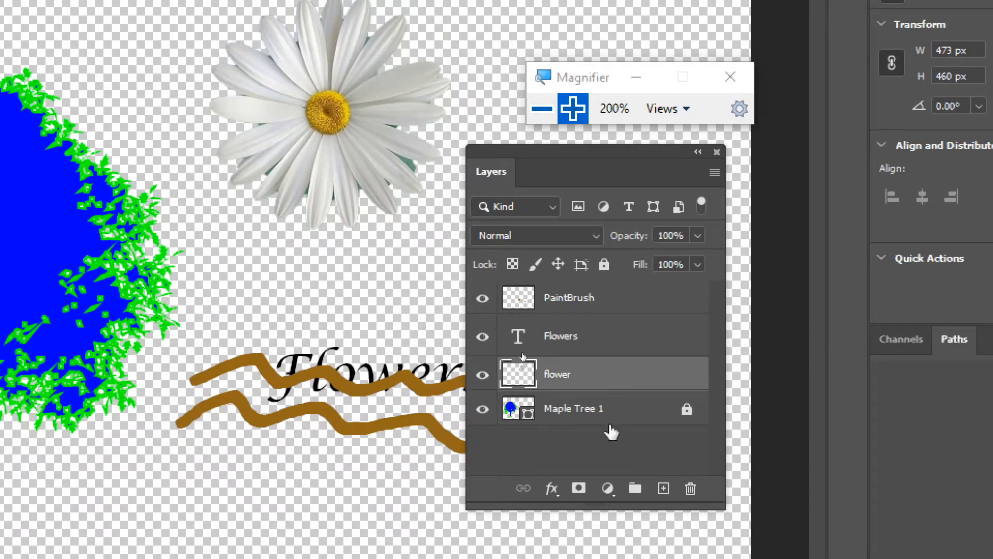
Step: Unlock the Maple Tree 1 layer and dismiss its layer style settings without changes
{"action": "left_click", "coordinate": [686, 412]}
{"action": "left_click", "coordinate": [608, 407]}
{"action": "left_click", "coordinate": [603, 264]}
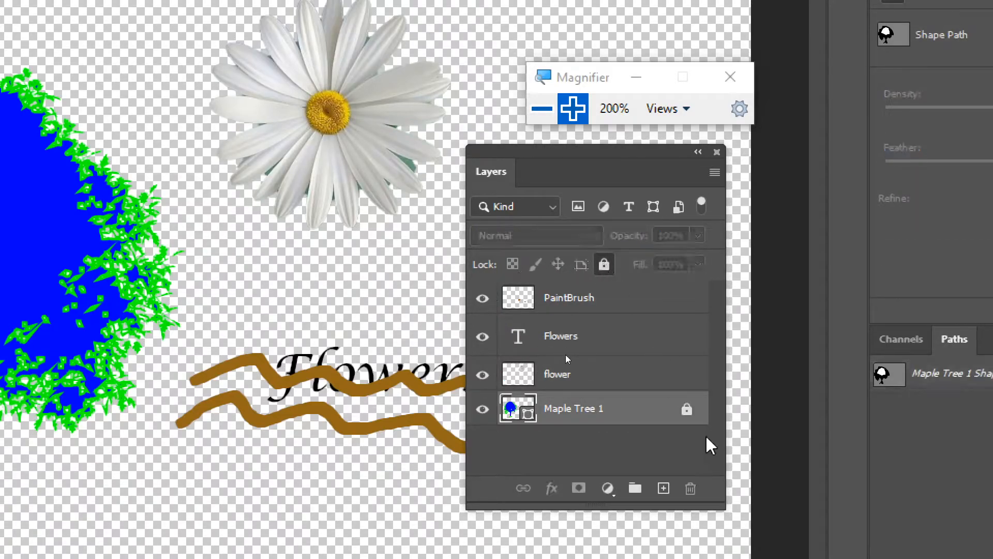
{"action": "left_click", "coordinate": [686, 411]}
{"action": "double_click", "coordinate": [657, 410]}
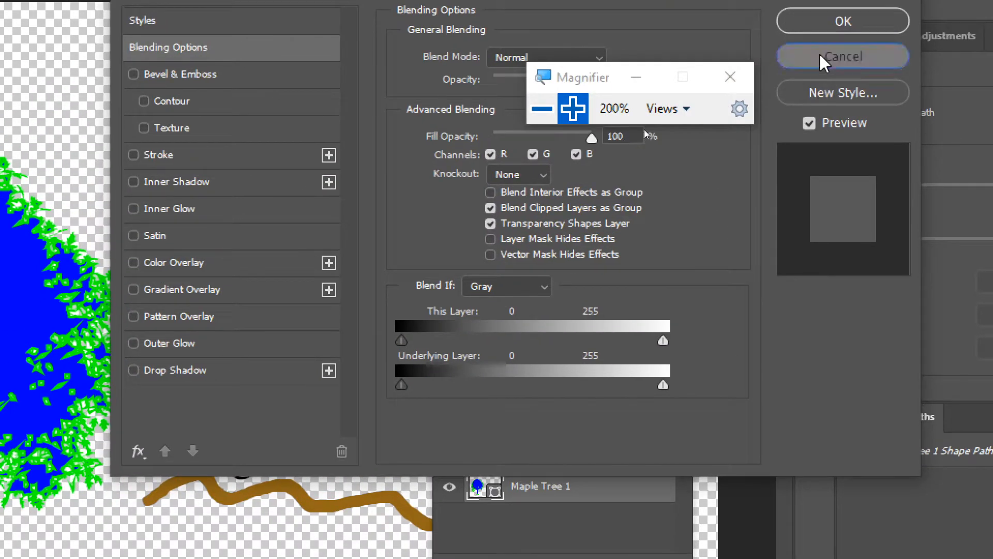
{"action": "left_click", "coordinate": [823, 54]}
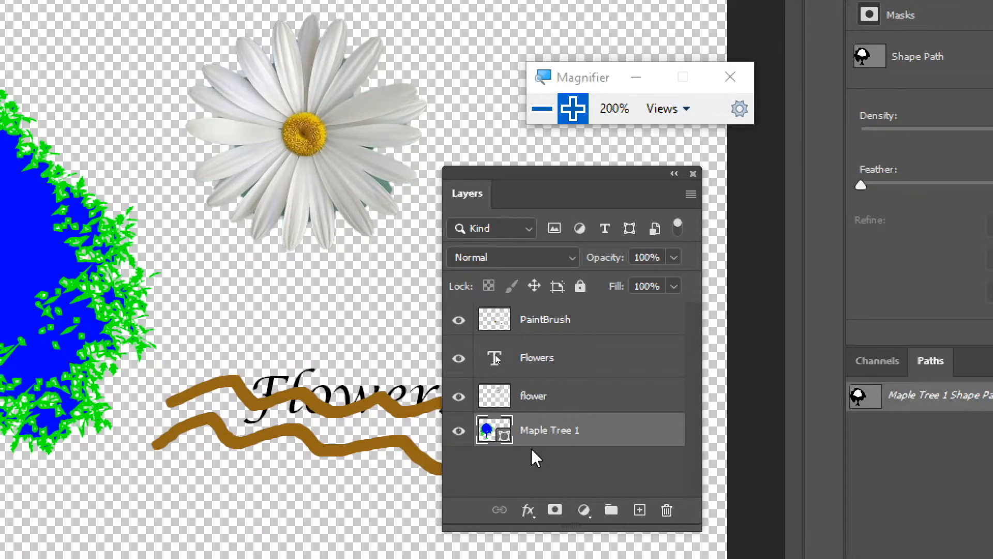
Step: Hide the Maple Tree 1 layer and make it visible again
{"action": "left_click", "coordinate": [460, 433]}
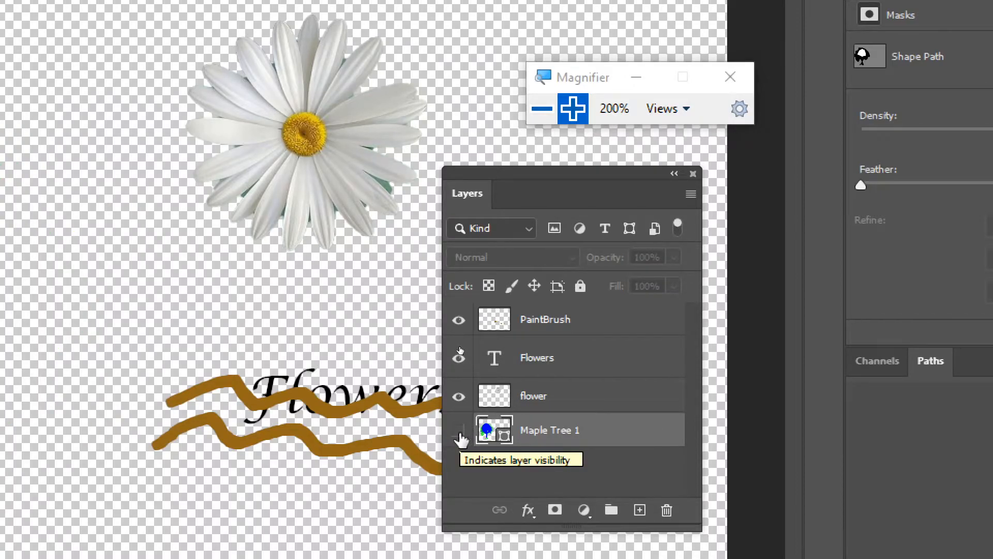
{"action": "left_click", "coordinate": [460, 434]}
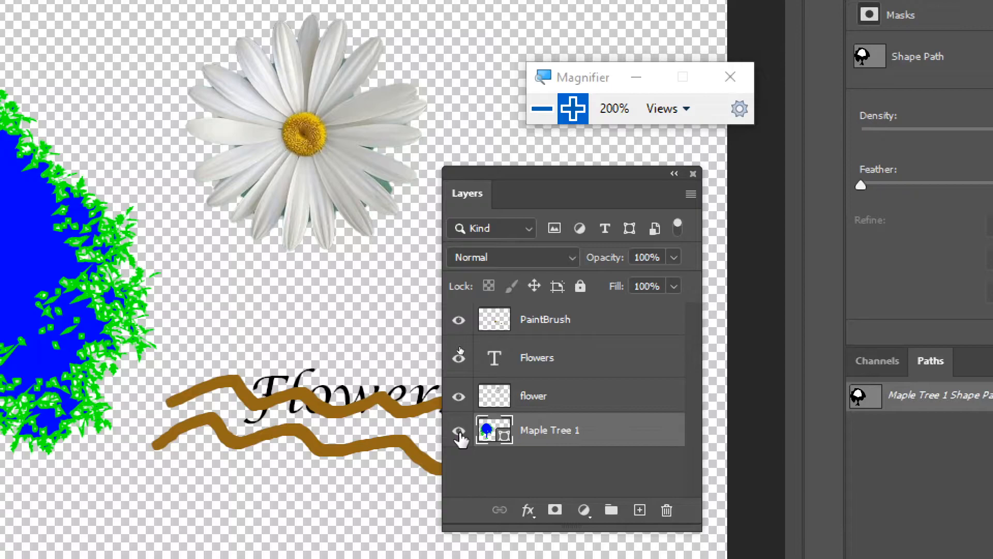
Step: Reorder the PaintBrush layer directly beneath the Flowers text layer and shift the brown wavy lines up so they frame the text
{"action": "left_click_drag", "start_coordinate": [534, 184], "coordinate": [657, 180]}
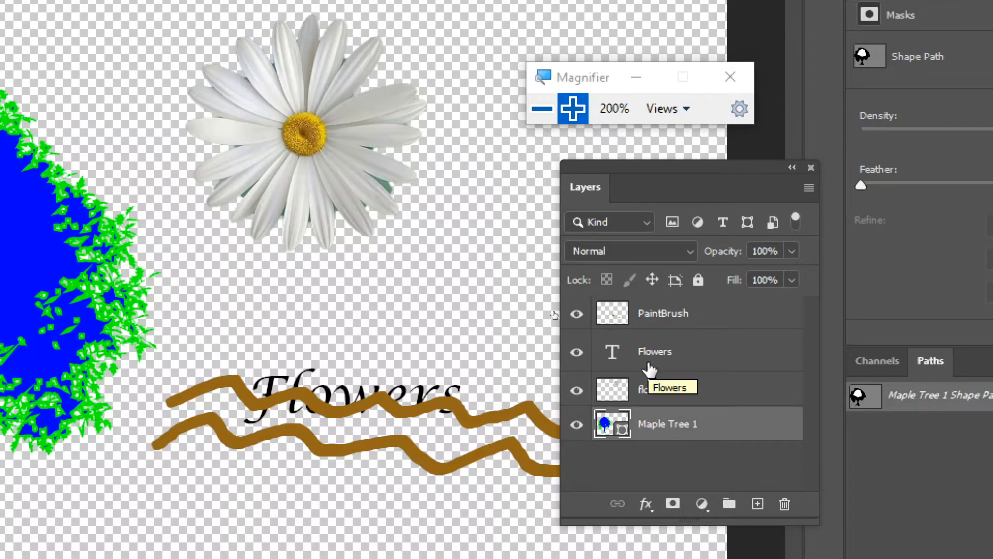
{"action": "left_click", "coordinate": [677, 354]}
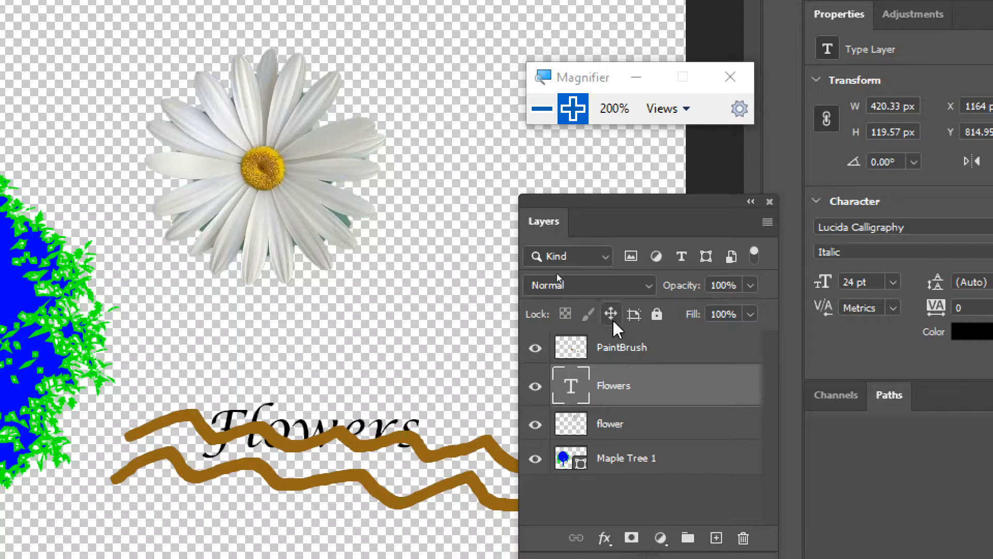
{"action": "left_click", "coordinate": [675, 351]}
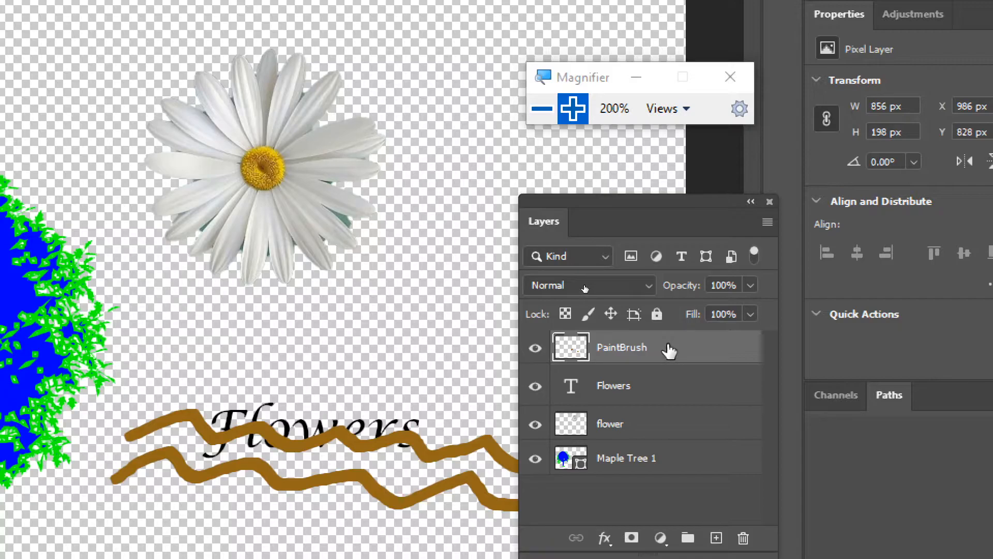
{"action": "left_click_drag", "start_coordinate": [669, 351], "coordinate": [667, 356]}
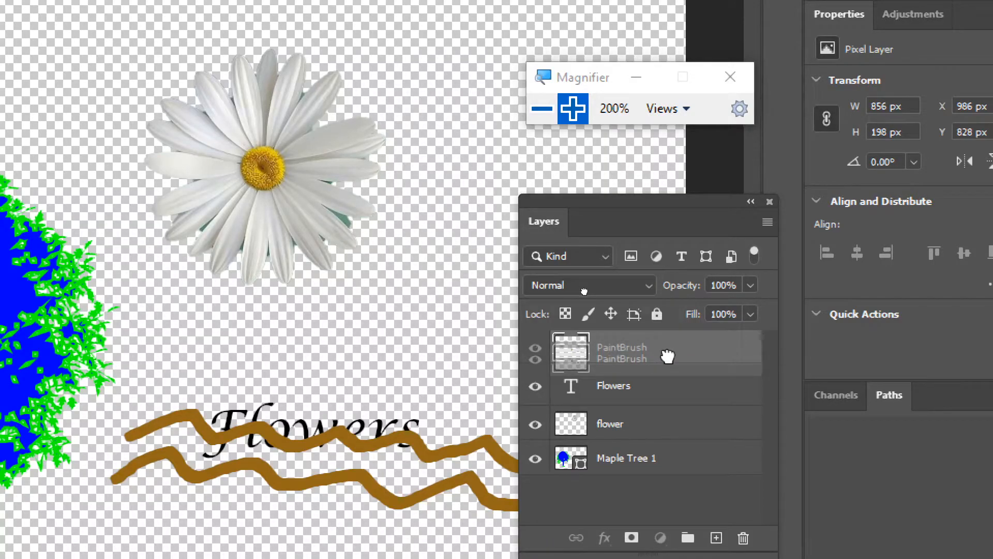
{"action": "left_click_drag", "start_coordinate": [668, 356], "coordinate": [671, 396]}
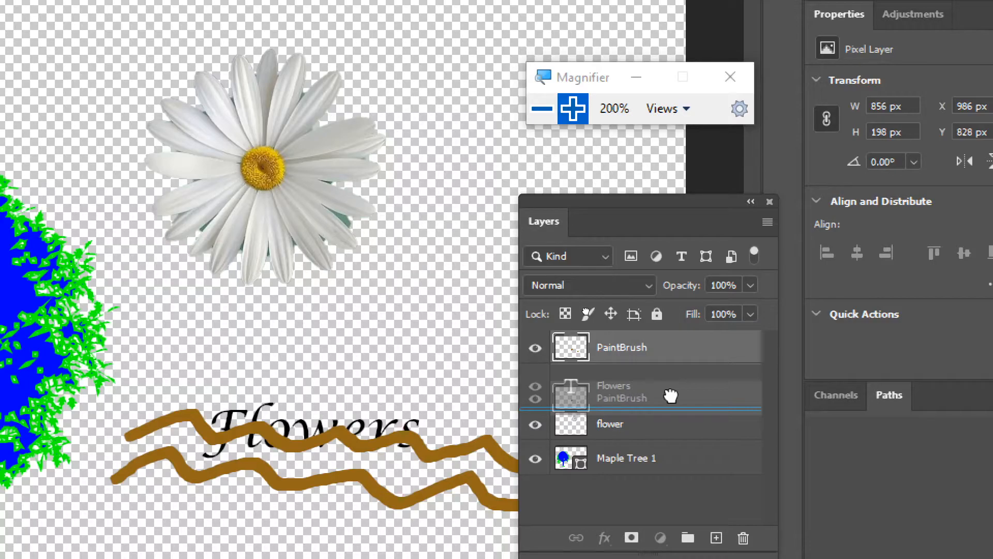
{"action": "mouse_move", "coordinate": [671, 396]}
{"action": "left_mouse_down"}
{"action": "mouse_move", "coordinate": [661, 430]}
{"action": "mouse_move", "coordinate": [663, 406]}
{"action": "mouse_move", "coordinate": [668, 479]}
{"action": "mouse_move", "coordinate": [661, 408]}
{"action": "left_mouse_up"}
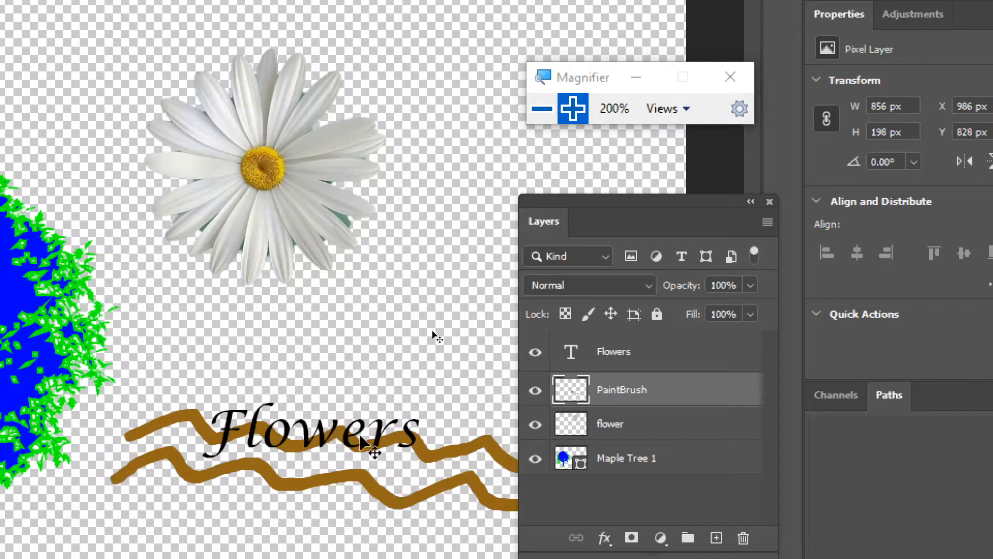
{"action": "left_click_drag", "start_coordinate": [460, 460], "coordinate": [444, 420]}
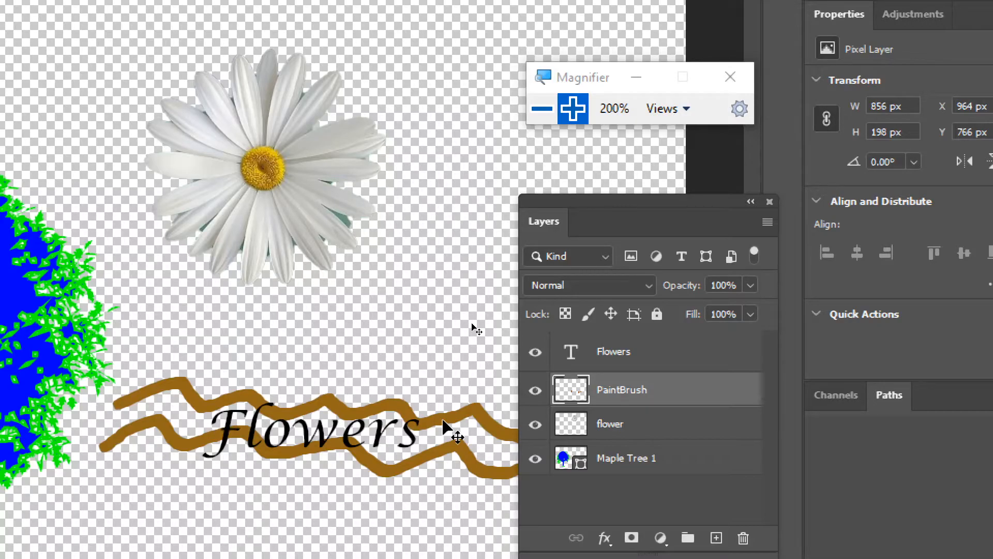
Step: Paint two vertical brown wavy strokes beside the daisy on the flower layer and move the layer's content slightly down
{"action": "left_click", "coordinate": [653, 430]}
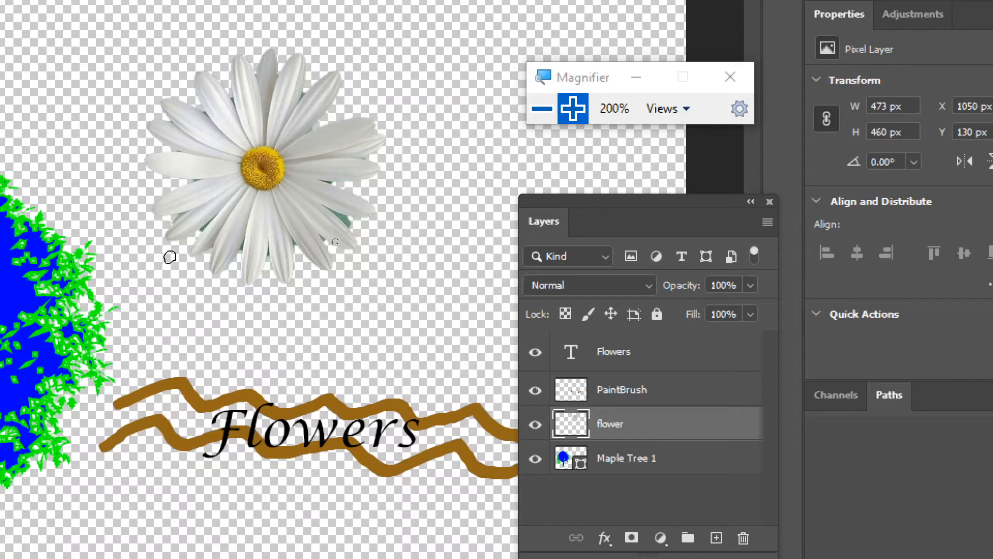
{"action": "left_click", "coordinate": [427, 79]}
{"action": "mouse_move", "coordinate": [427, 80]}
{"action": "left_mouse_down"}
{"action": "mouse_move", "coordinate": [430, 107]}
{"action": "mouse_move", "coordinate": [404, 147]}
{"action": "mouse_move", "coordinate": [422, 179]}
{"action": "mouse_move", "coordinate": [406, 213]}
{"action": "mouse_move", "coordinate": [417, 244]}
{"action": "mouse_move", "coordinate": [389, 284]}
{"action": "left_mouse_up"}
{"action": "mouse_move", "coordinate": [470, 77]}
{"action": "left_mouse_down"}
{"action": "mouse_move", "coordinate": [470, 105]}
{"action": "mouse_move", "coordinate": [441, 167]}
{"action": "mouse_move", "coordinate": [460, 236]}
{"action": "mouse_move", "coordinate": [419, 266]}
{"action": "mouse_move", "coordinate": [413, 337]}
{"action": "left_mouse_up"}
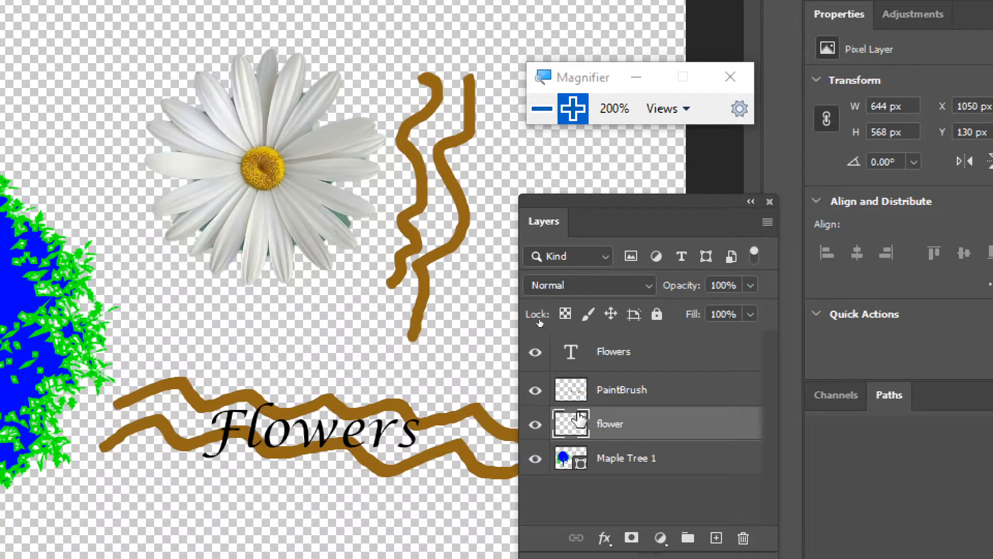
{"action": "left_click_drag", "start_coordinate": [288, 213], "coordinate": [281, 241]}
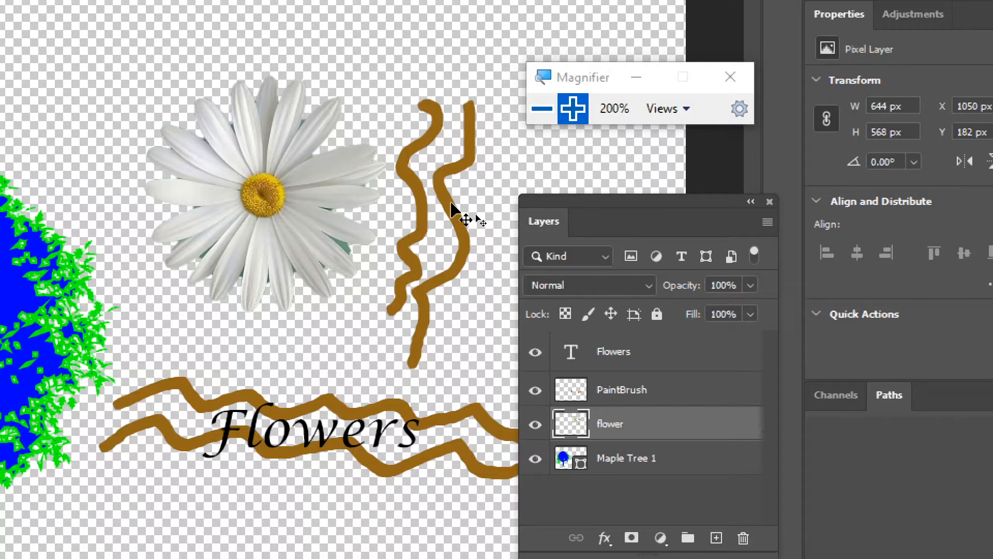
Step: Undo the move of the flower layer and the two wavy brush strokes painted on it
{"action": "key", "text": "ctrl+z"}
{"action": "key", "text": "ctrl+z"}
{"action": "key", "text": "ctrl+z"}
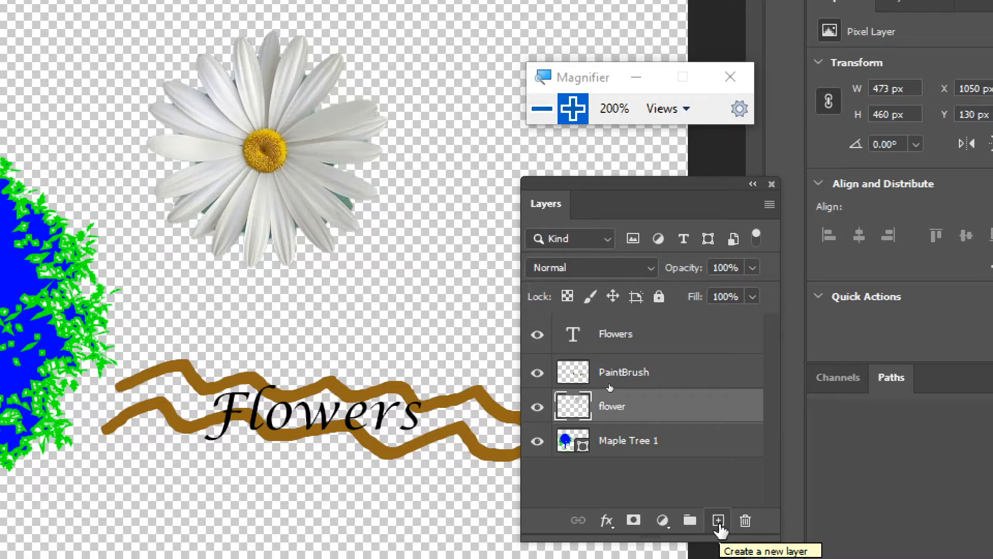
Step: Create a new layer directly above the flower layer and rename it Smile
{"action": "left_click", "coordinate": [719, 520]}
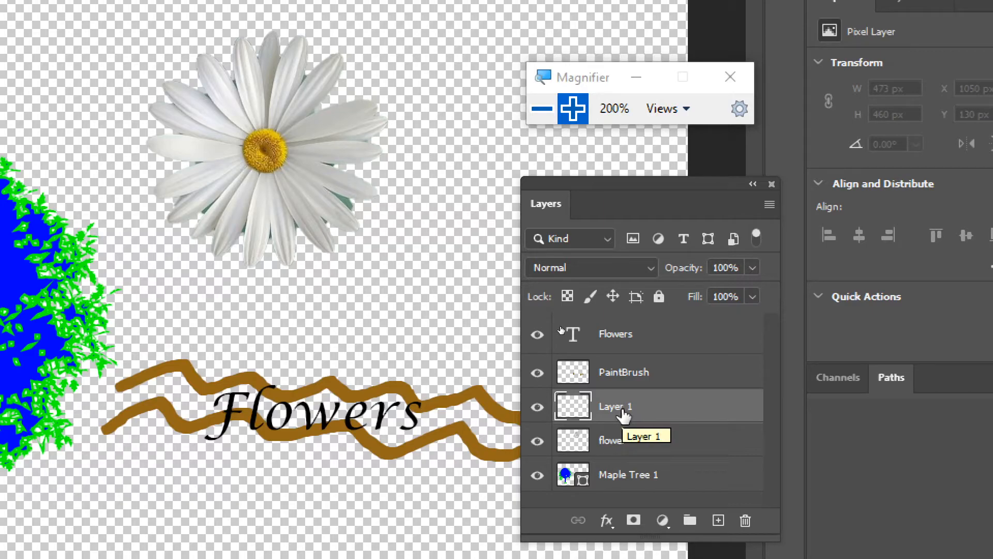
{"action": "double_click", "coordinate": [624, 409]}
{"action": "type", "text": "Smile"}
{"action": "key", "text": "Return"}
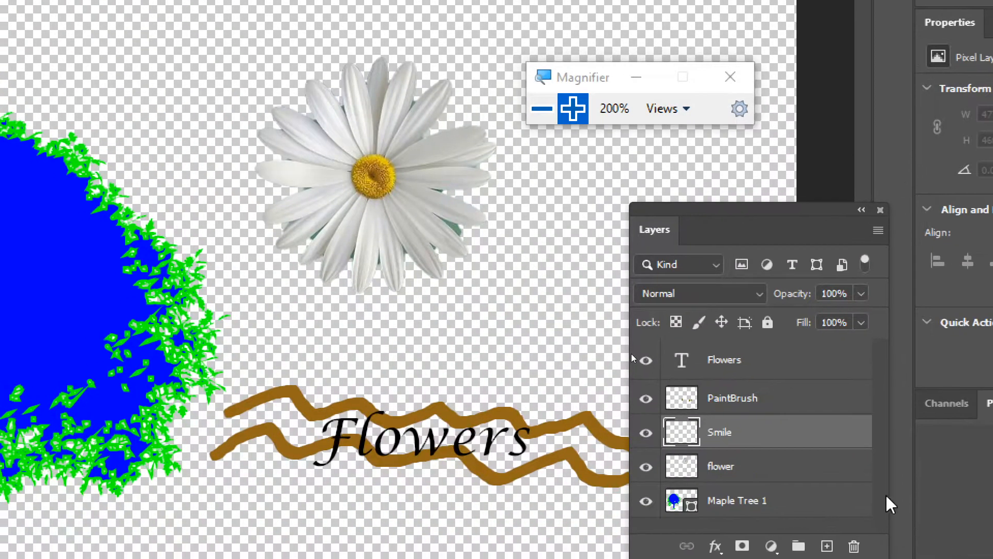
Step: Paint two eyes and a curved mouth in brown on the Smile layer and move the face onto the daisy
{"action": "left_click", "coordinate": [500, 280]}
{"action": "left_click", "coordinate": [532, 278]}
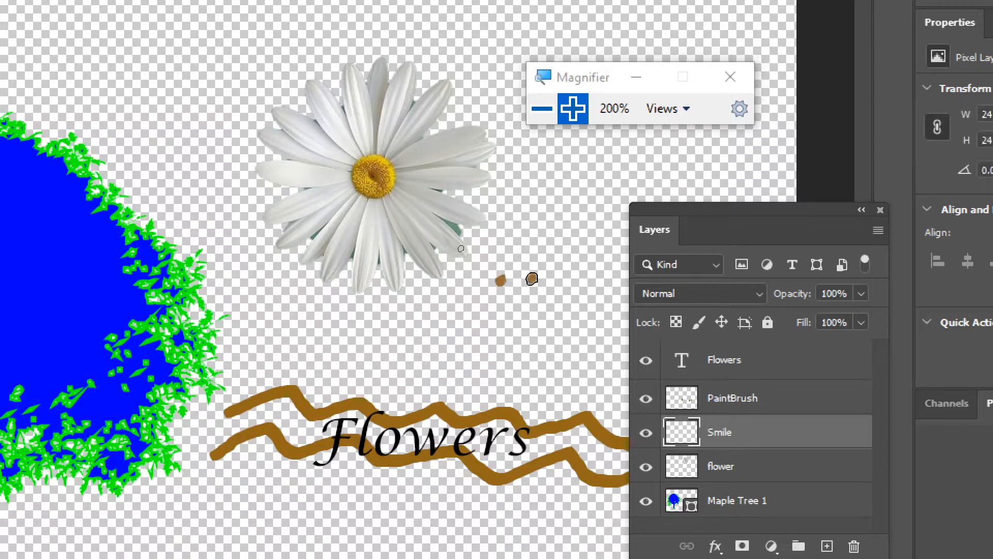
{"action": "mouse_move", "coordinate": [465, 301]}
{"action": "left_mouse_down"}
{"action": "mouse_move", "coordinate": [500, 342]}
{"action": "mouse_move", "coordinate": [555, 345]}
{"action": "mouse_move", "coordinate": [568, 297]}
{"action": "left_mouse_up"}
{"action": "key", "text": "v"}
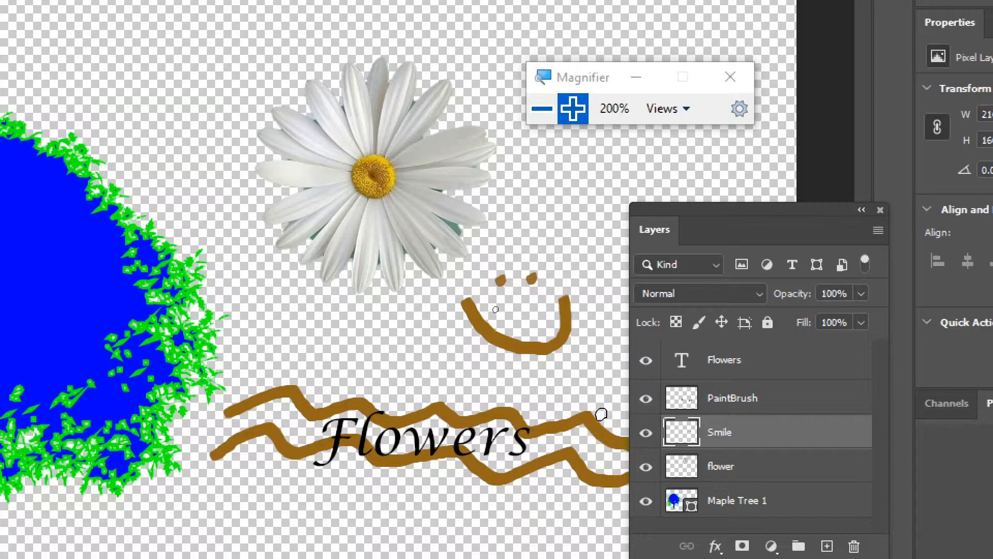
{"action": "mouse_move", "coordinate": [569, 362]}
{"action": "left_mouse_down"}
{"action": "mouse_move", "coordinate": [483, 352]}
{"action": "mouse_move", "coordinate": [390, 231]}
{"action": "mouse_move", "coordinate": [398, 213]}
{"action": "left_mouse_up"}
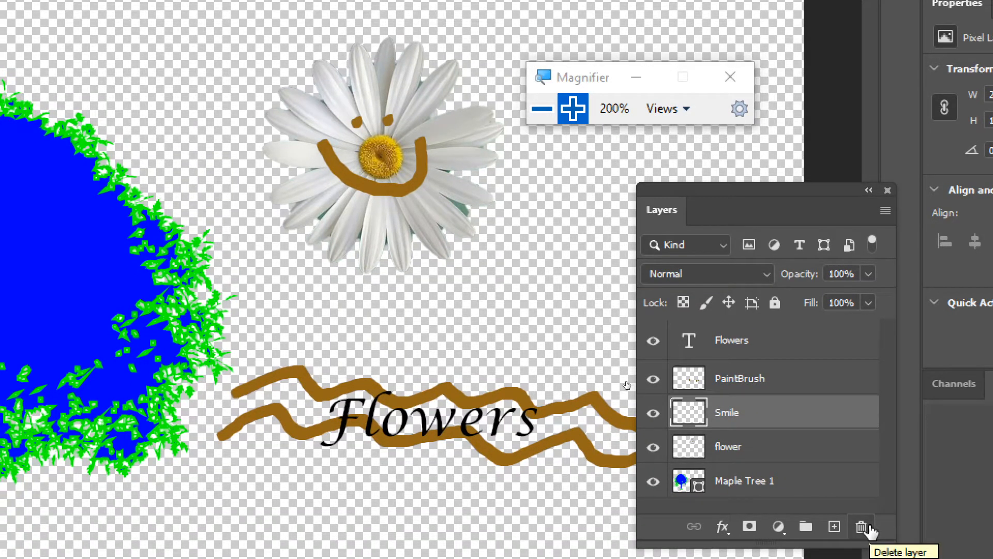
Step: Delete the Smile layer
{"action": "left_click", "coordinate": [862, 526]}
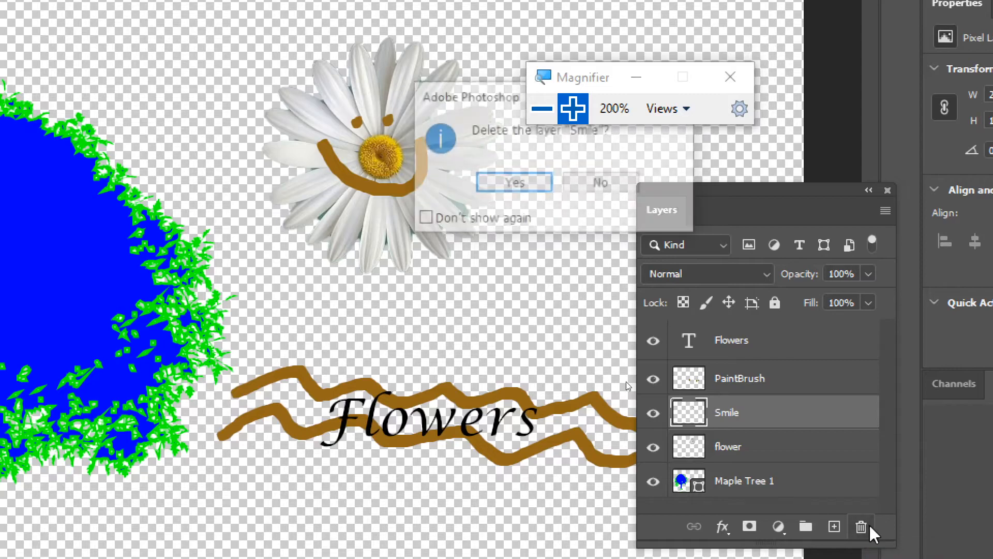
{"action": "left_click", "coordinate": [494, 187]}
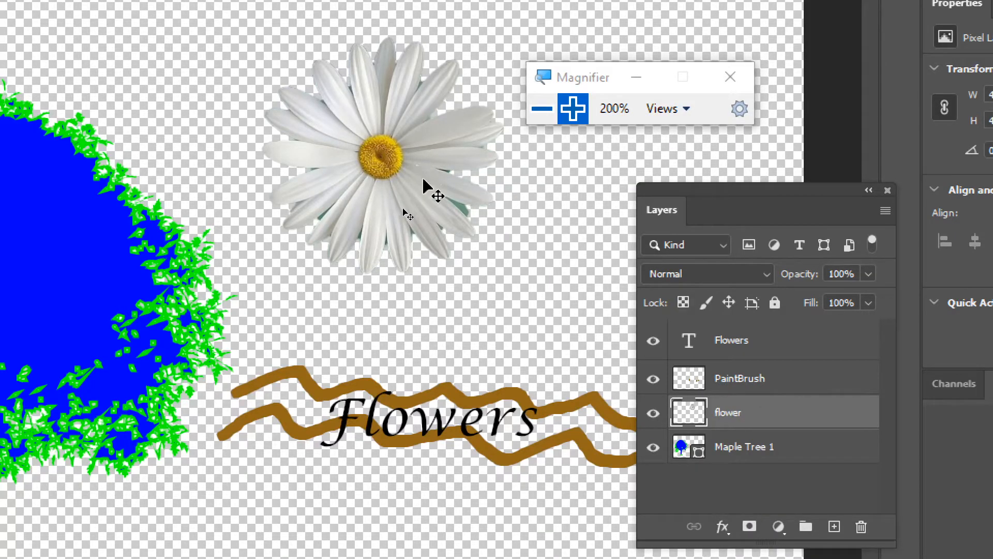
Step: Create a new layer group above the flower layer and rename it Flower Stuff
{"action": "left_click", "coordinate": [805, 527]}
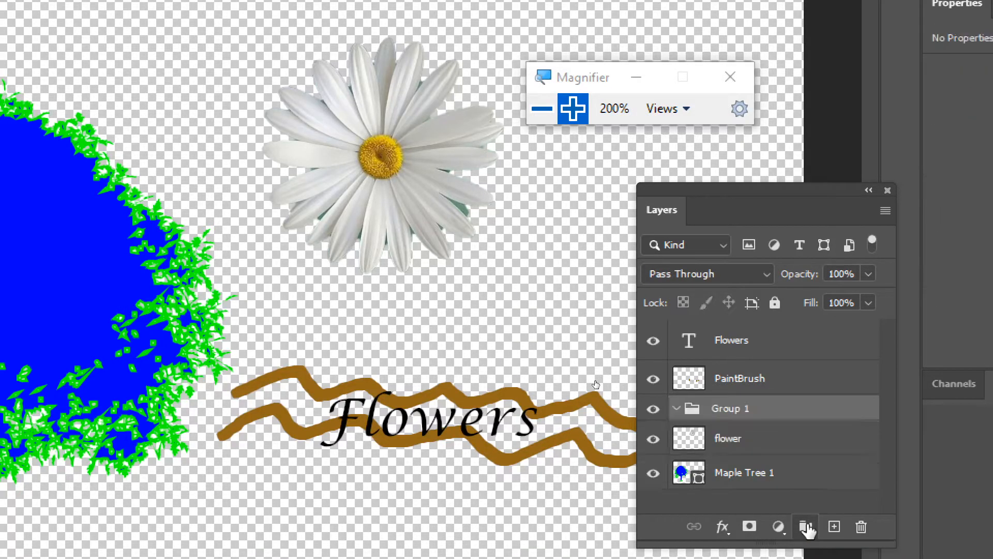
{"action": "double_click", "coordinate": [727, 413]}
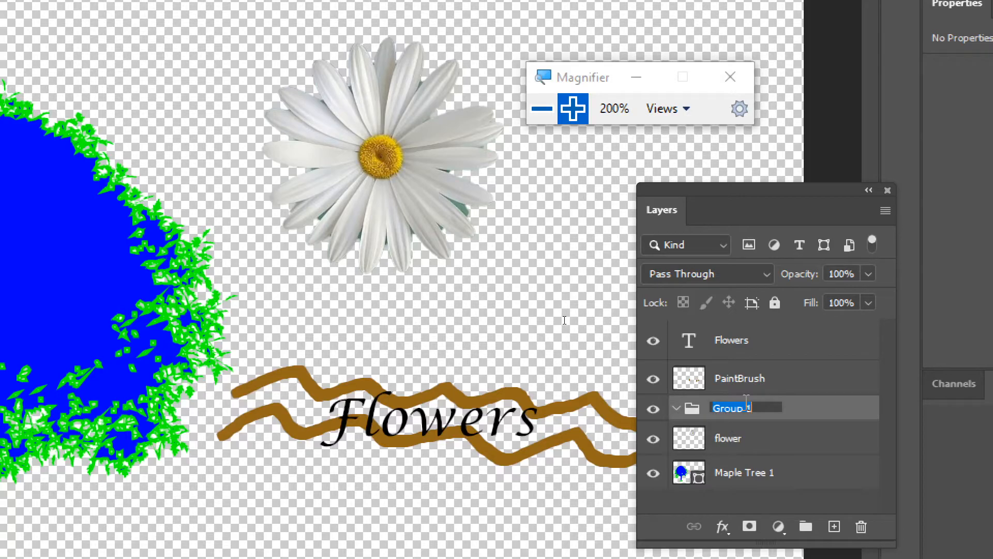
{"action": "type", "text": "Flower Sh"}
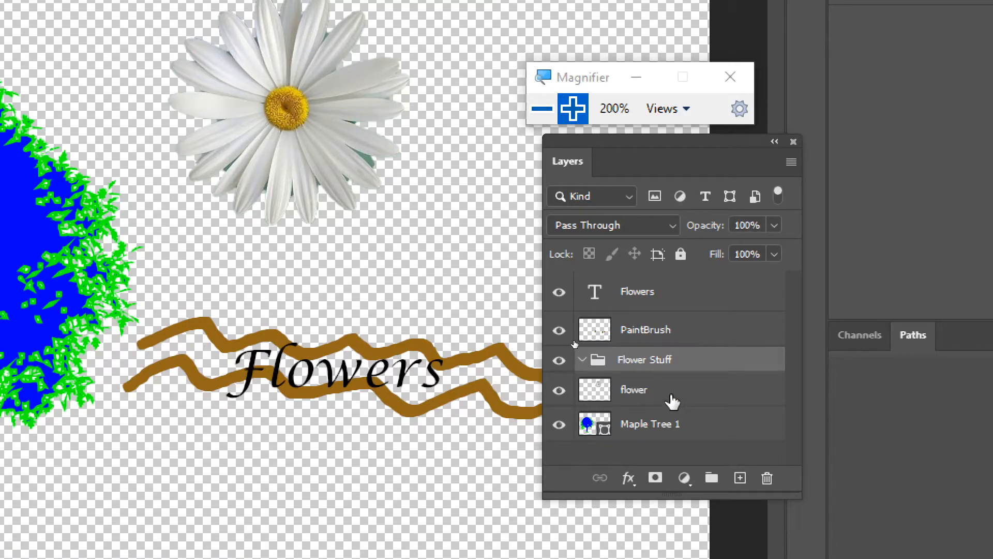
Step: Move the flower layer and the Flowers text layer into the Flower Stuff group
{"action": "left_click_drag", "start_coordinate": [673, 402], "coordinate": [660, 363]}
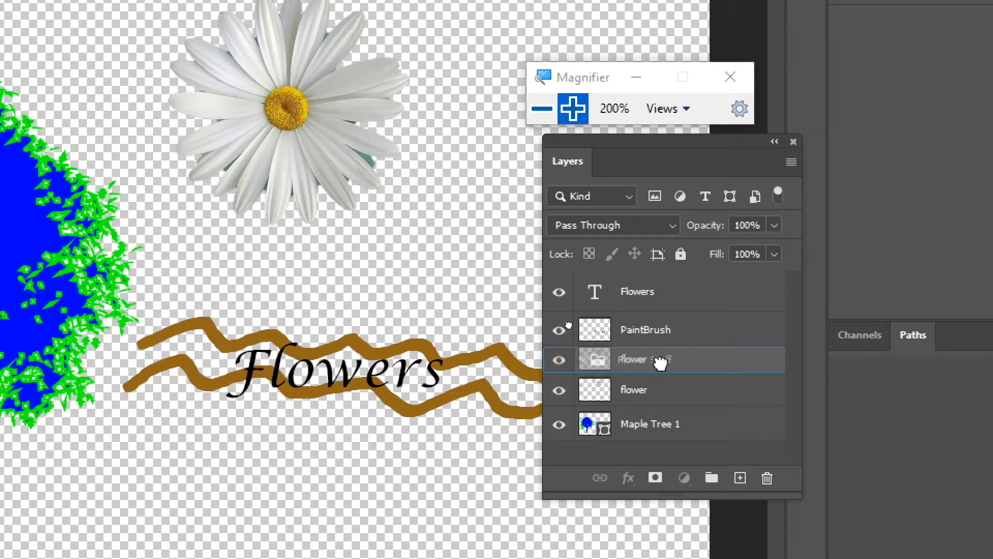
{"action": "mouse_move", "coordinate": [661, 363]}
{"action": "left_mouse_down"}
{"action": "mouse_move", "coordinate": [660, 384]}
{"action": "mouse_move", "coordinate": [661, 371]}
{"action": "left_mouse_up"}
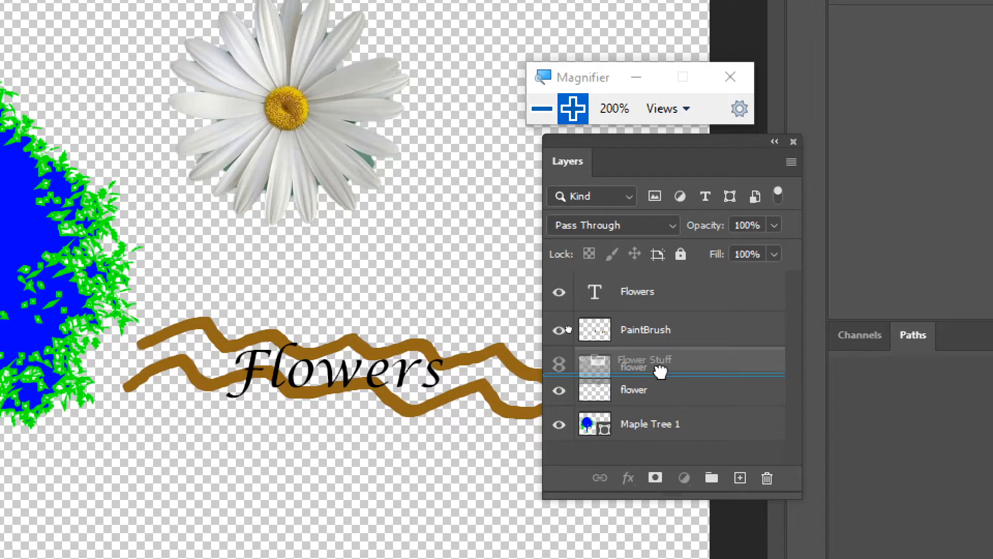
{"action": "left_click_drag", "start_coordinate": [661, 371], "coordinate": [660, 361]}
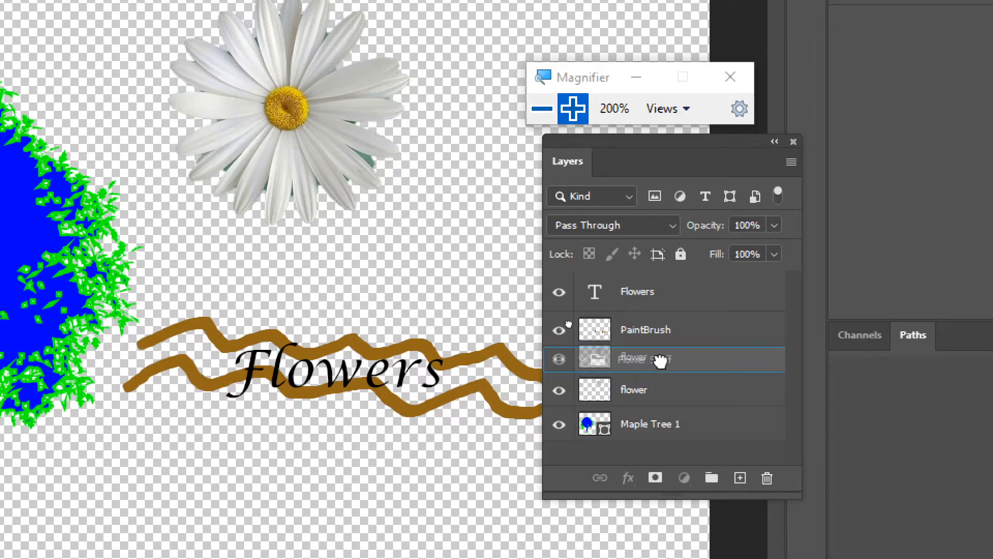
{"action": "left_click_drag", "start_coordinate": [661, 360], "coordinate": [664, 367]}
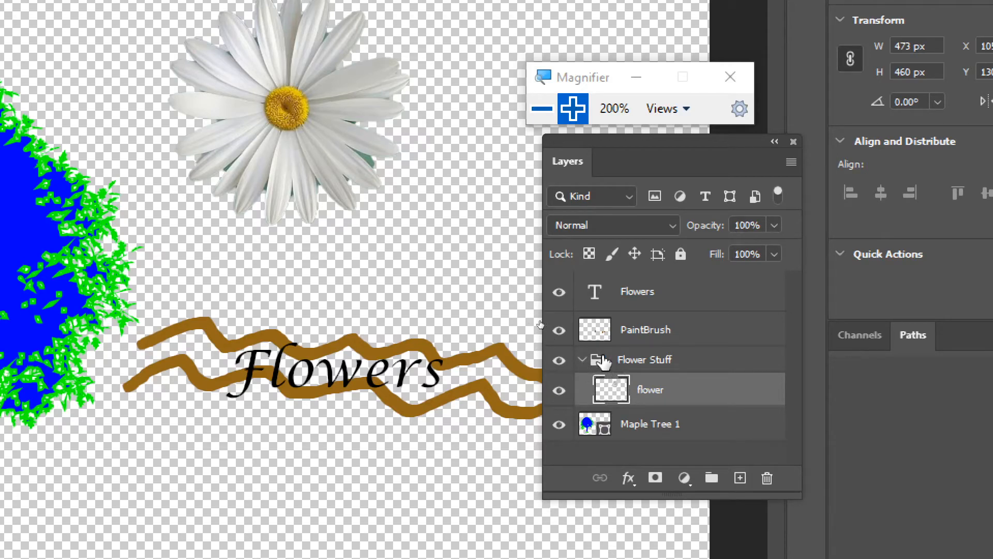
{"action": "left_click_drag", "start_coordinate": [629, 290], "coordinate": [630, 360]}
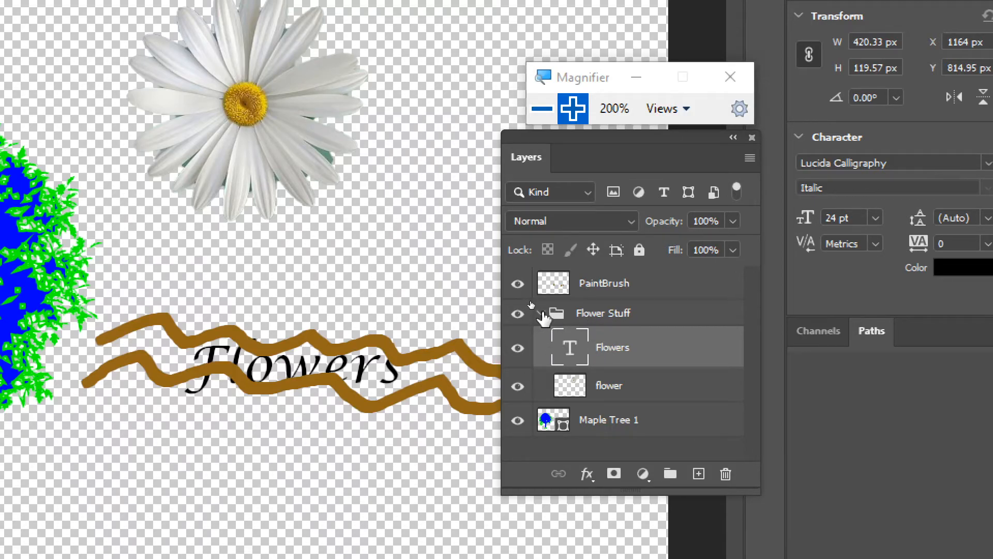
Step: Move the collapsed Flower Stuff group above the PaintBrush layer and expand it again
{"action": "left_click", "coordinate": [541, 313]}
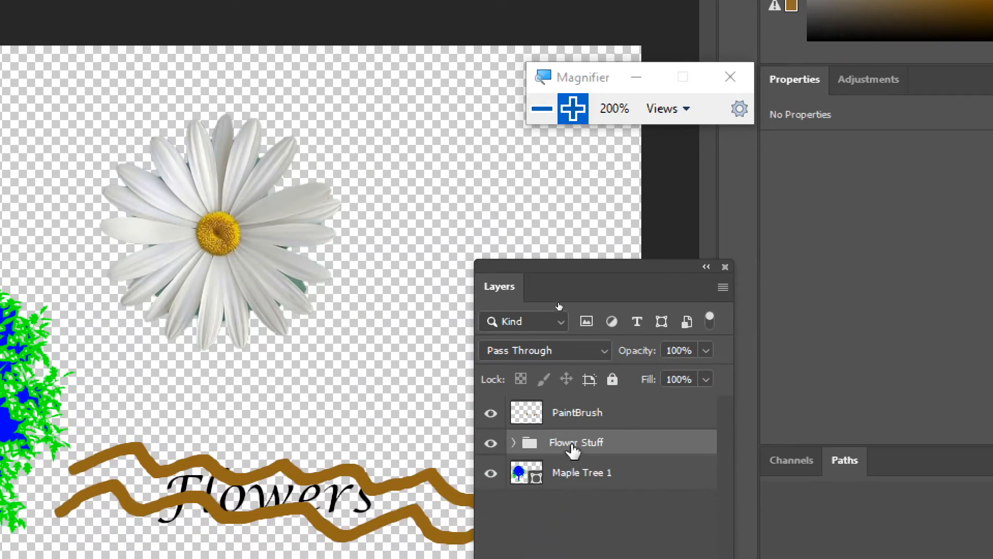
{"action": "left_click_drag", "start_coordinate": [573, 450], "coordinate": [572, 405]}
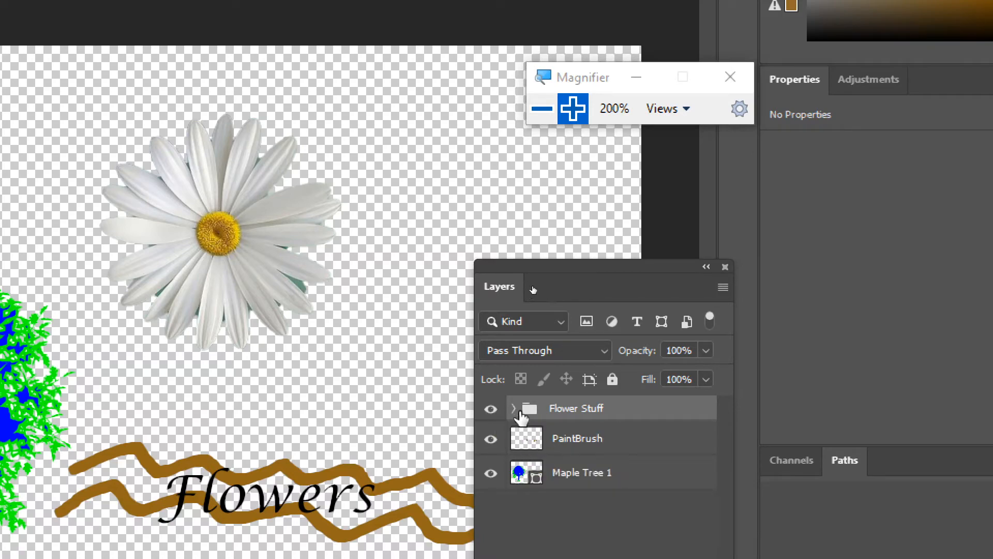
{"action": "left_click", "coordinate": [513, 409]}
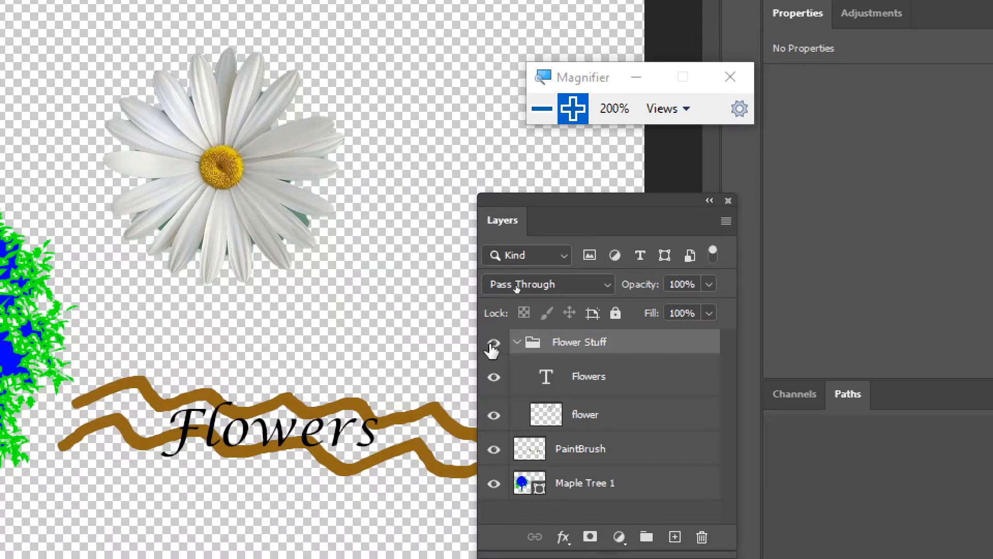
Step: Hide and show the Flower Stuff group, lock and unlock it completely, and collapse it
{"action": "left_click", "coordinate": [493, 344]}
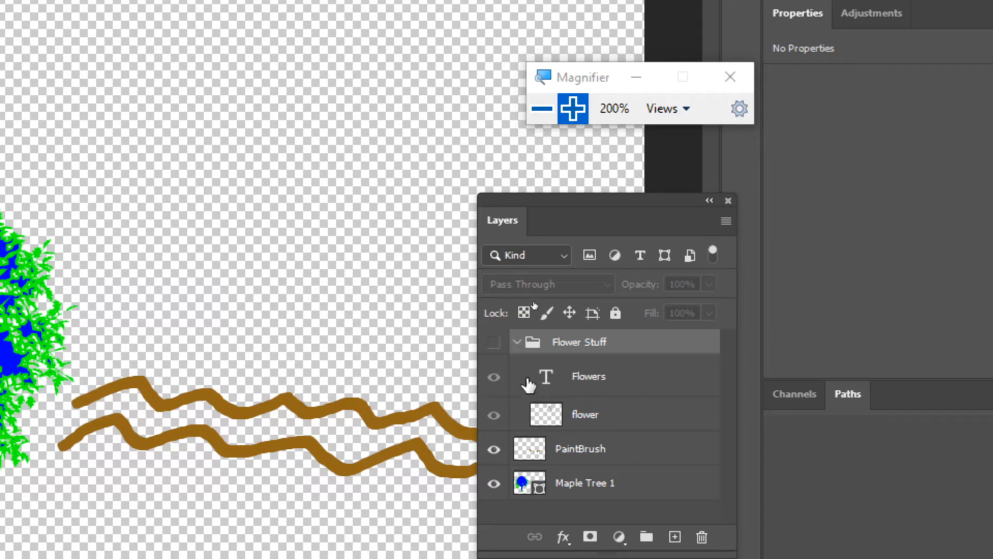
{"action": "left_click", "coordinate": [494, 343]}
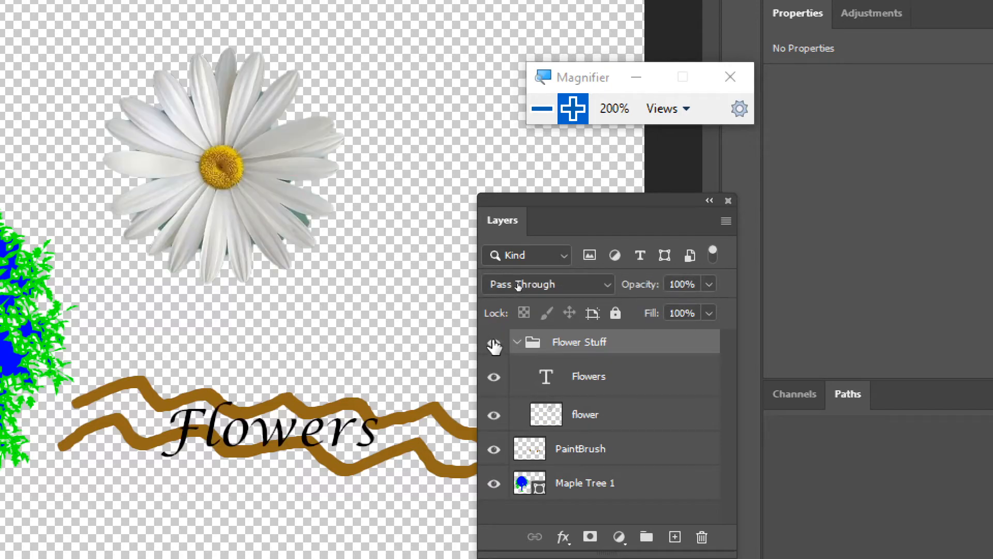
{"action": "left_click", "coordinate": [615, 312]}
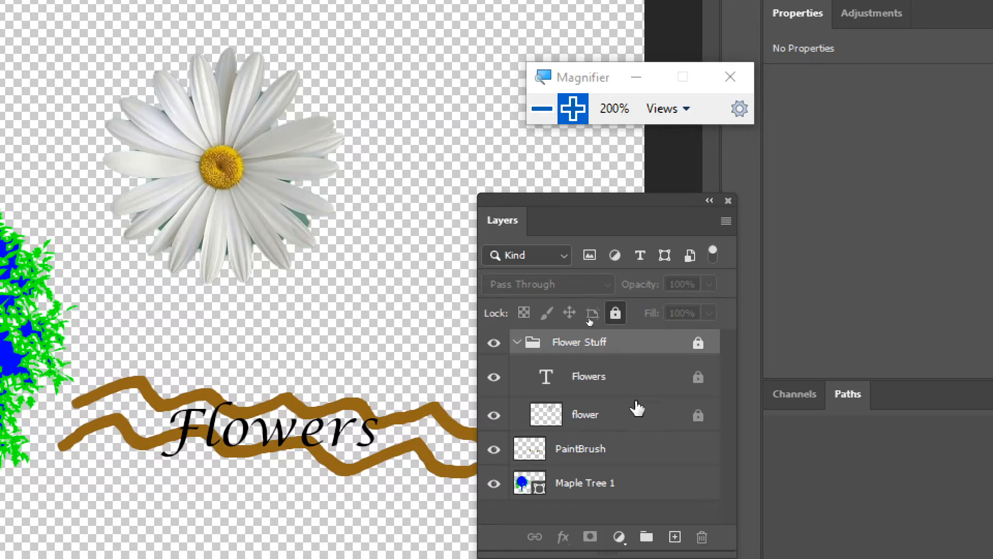
{"action": "left_click", "coordinate": [616, 313]}
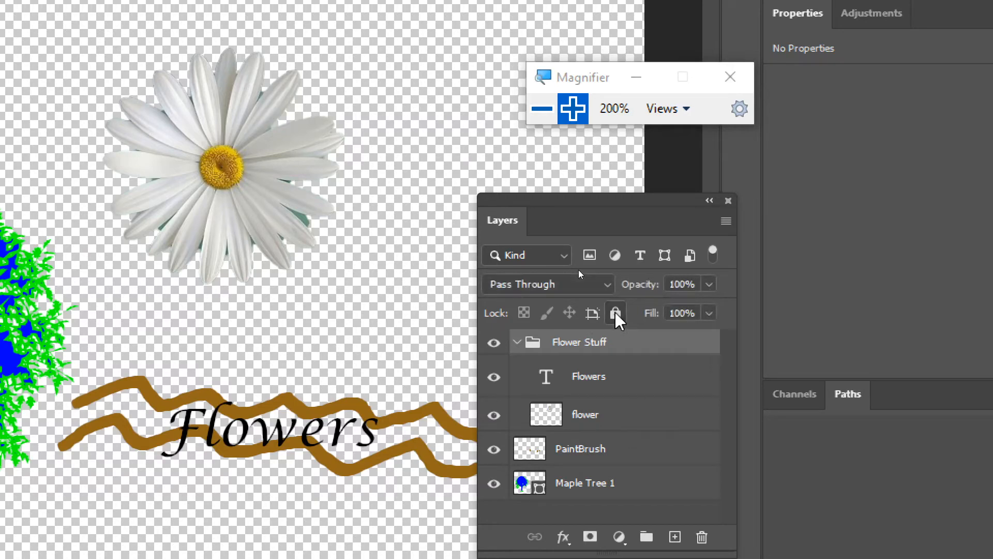
{"action": "left_click", "coordinate": [517, 342]}
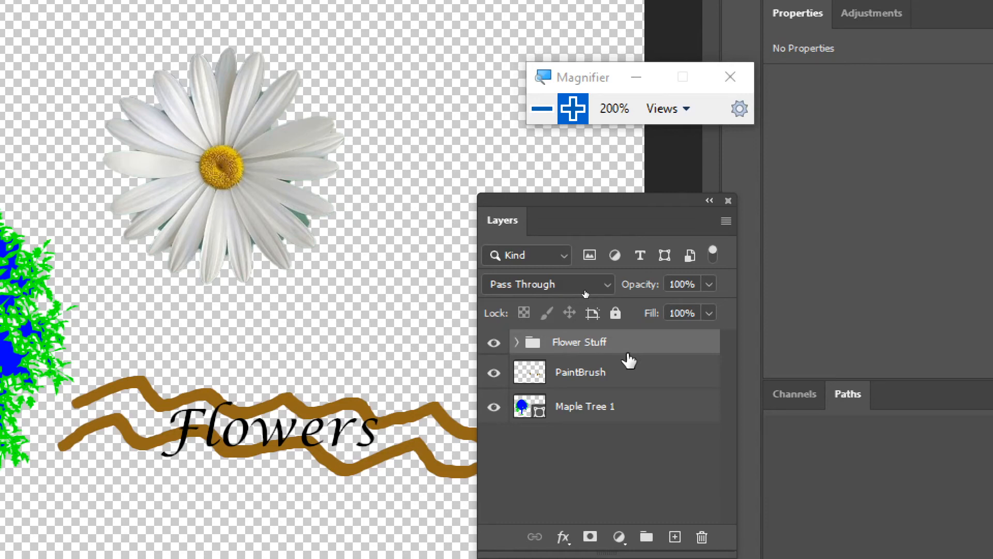
Step: Select the PaintBrush layer and switch its visibility off and back on
{"action": "left_click", "coordinate": [612, 372]}
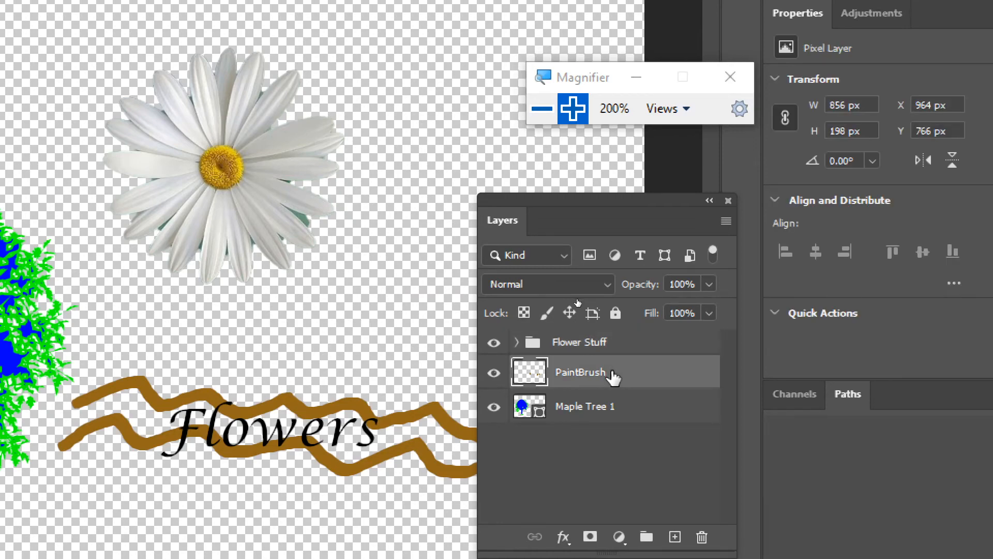
{"action": "left_click", "coordinate": [493, 374]}
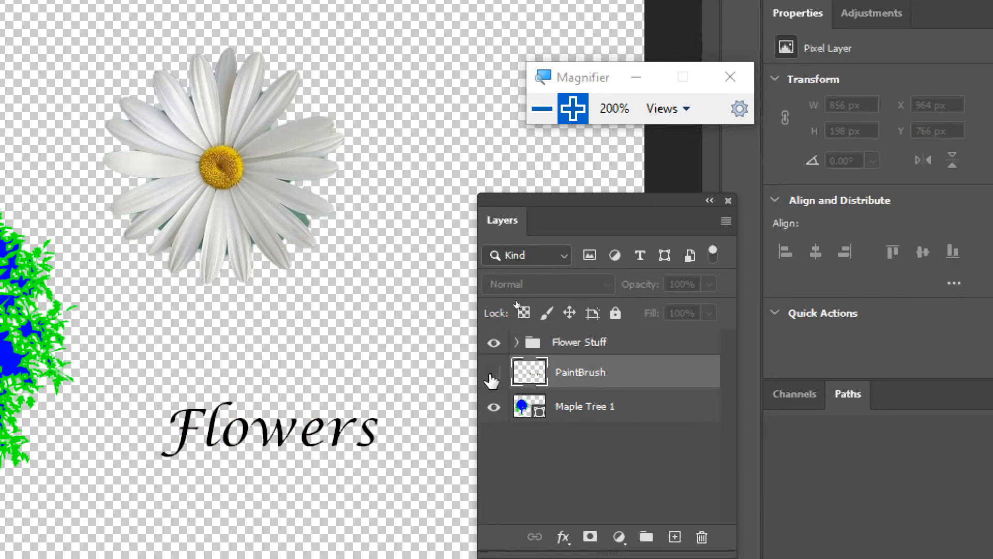
{"action": "left_click", "coordinate": [494, 373]}
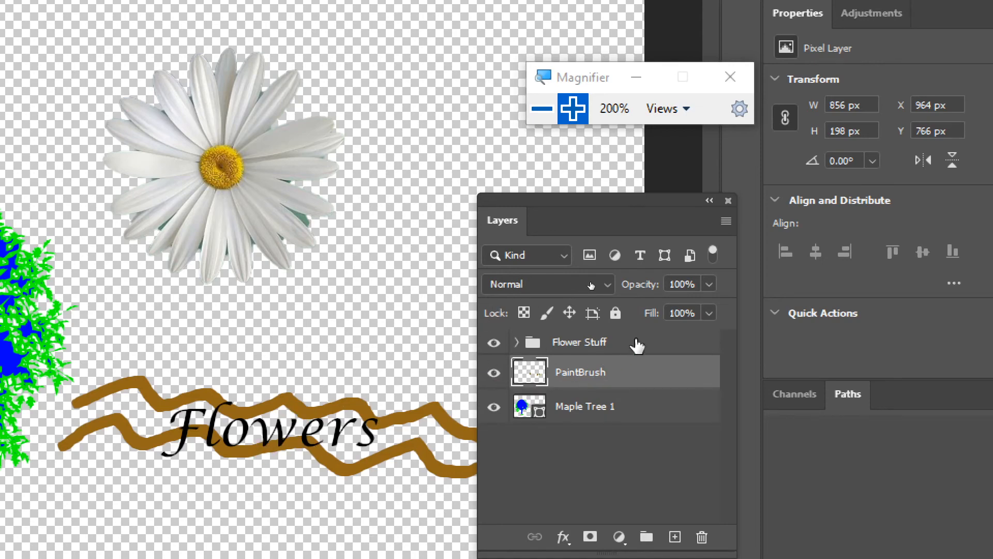
Step: Set the opacity of the PaintBrush layer to 50%
{"action": "left_click", "coordinate": [709, 285]}
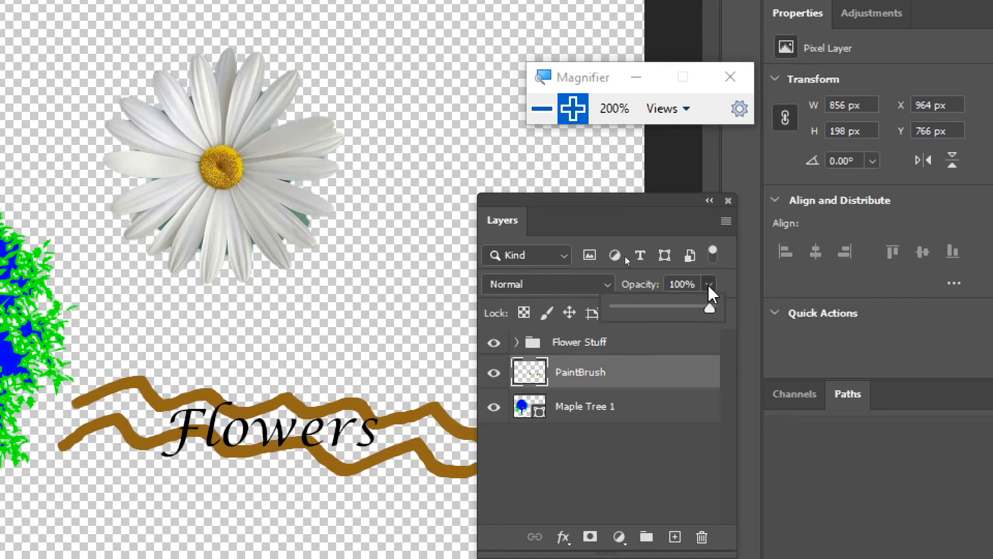
{"action": "left_click_drag", "start_coordinate": [710, 308], "coordinate": [672, 310]}
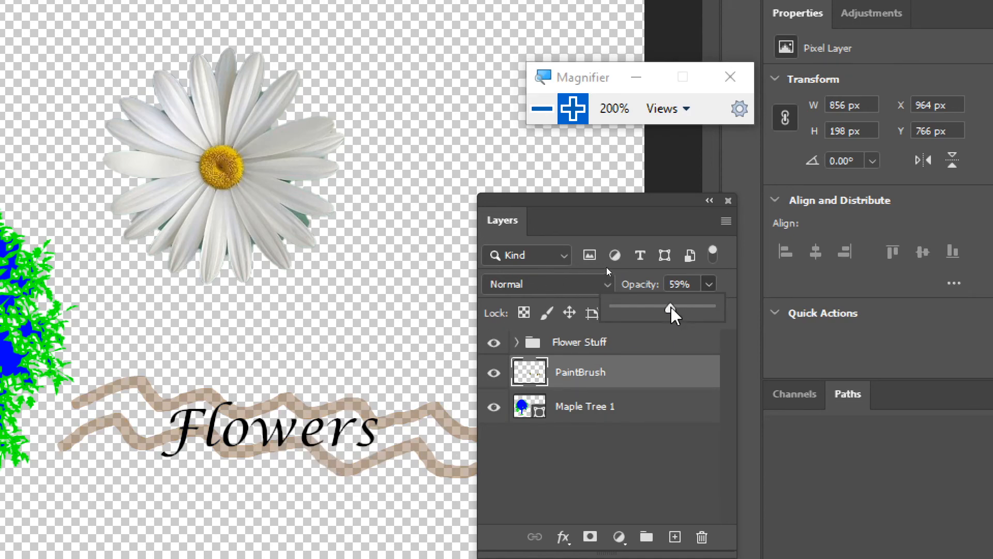
{"action": "double_click", "coordinate": [675, 288]}
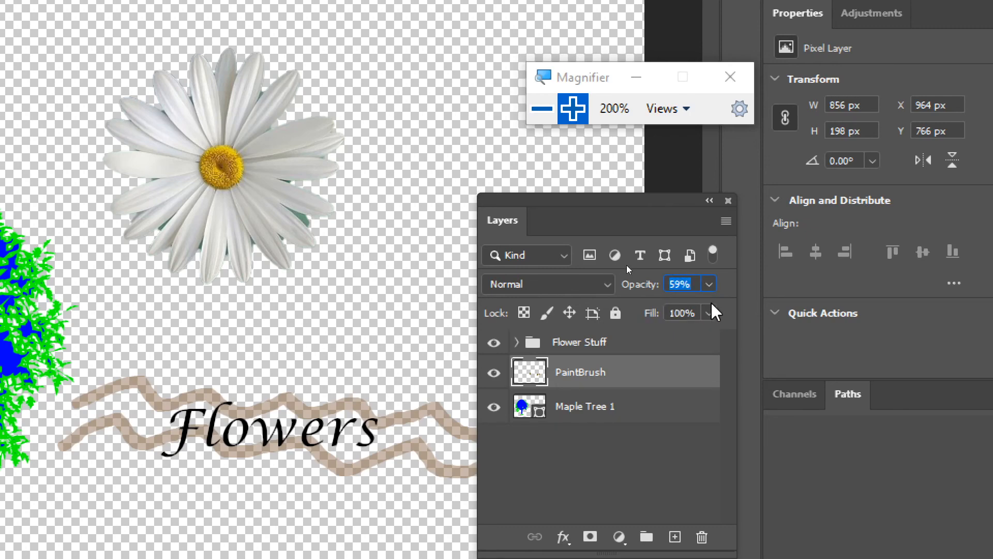
{"action": "type", "text": "50"}
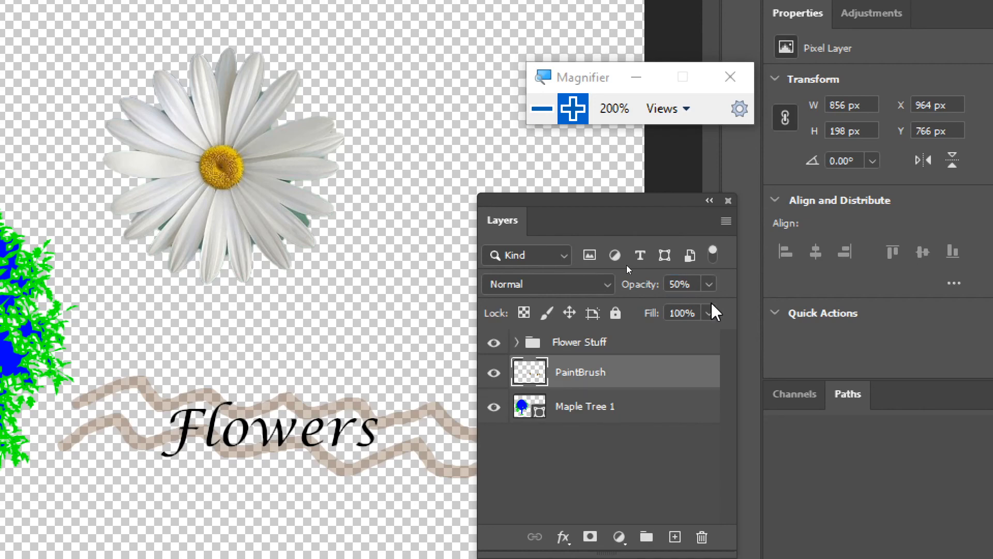
{"action": "left_click", "coordinate": [541, 110]}
{"action": "left_click", "coordinate": [538, 133]}
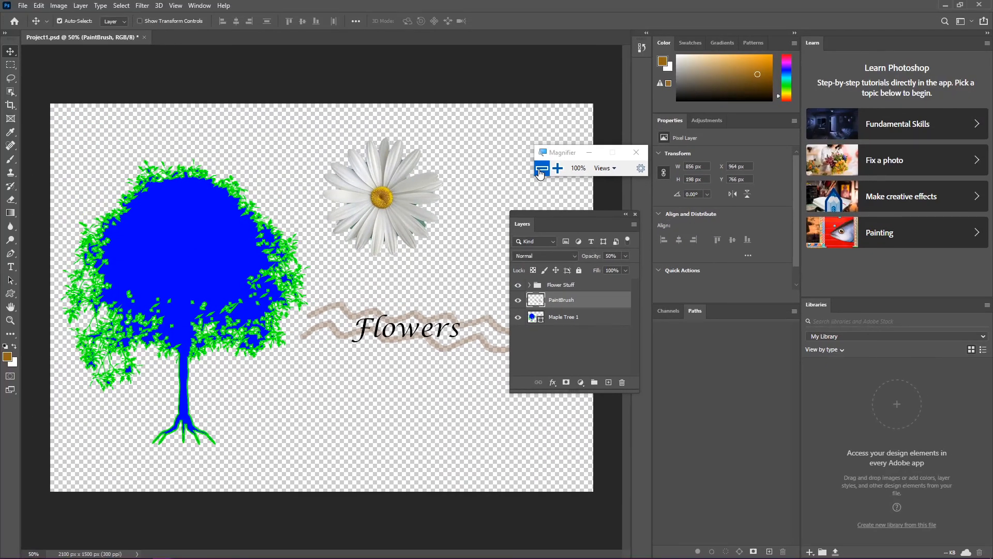